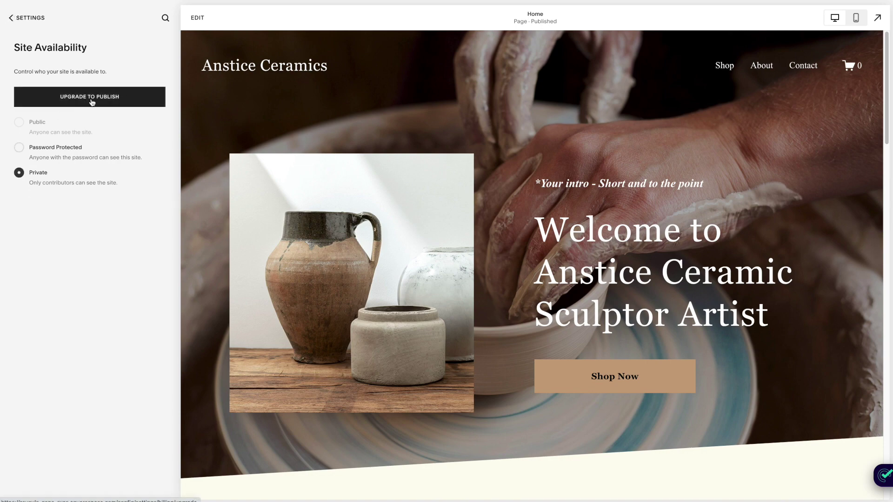
Start the site upgrade and scroll through the plan comparison
click(92, 99)
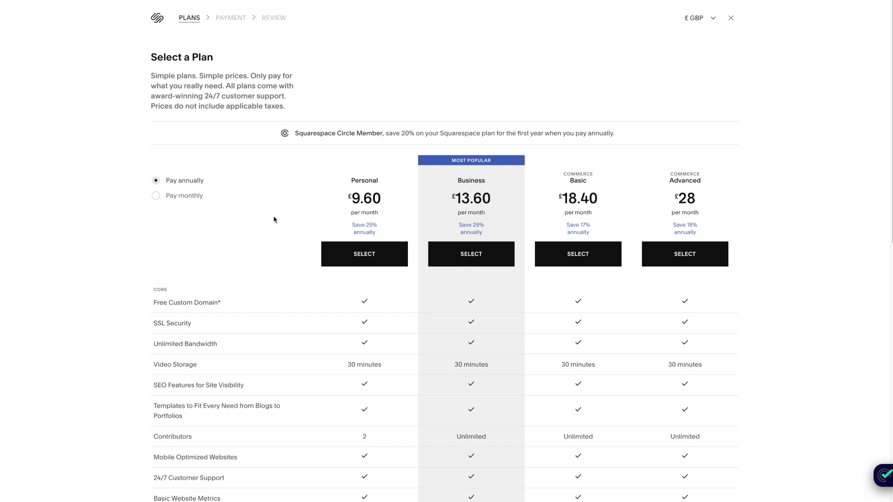
scroll(279, 217, down, 1)
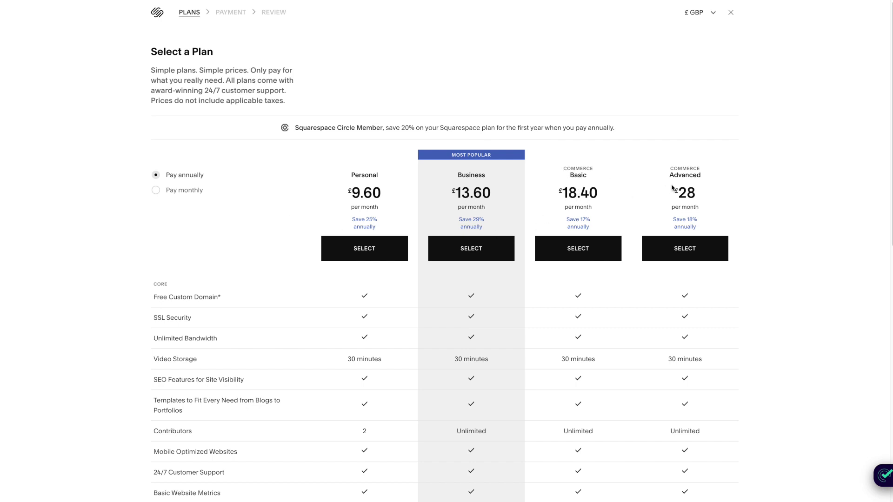
scroll(671, 192, down, 3)
scroll(673, 194, down, 8)
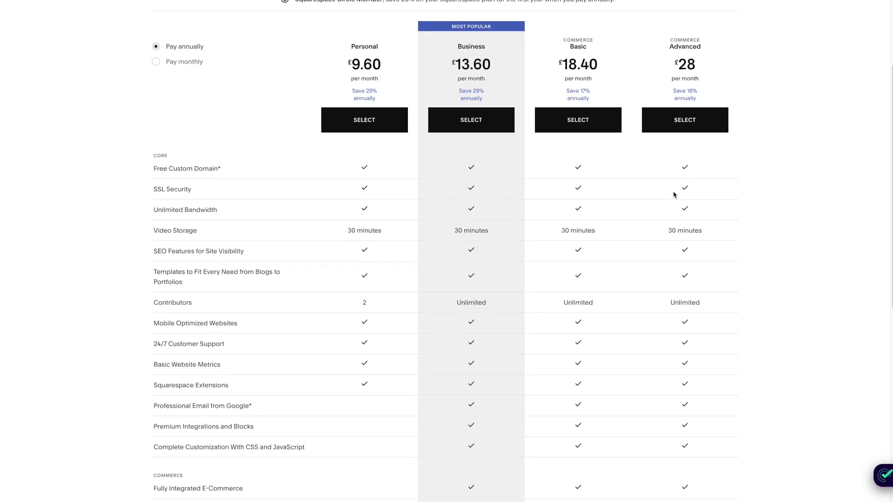
scroll(673, 194, down, 2)
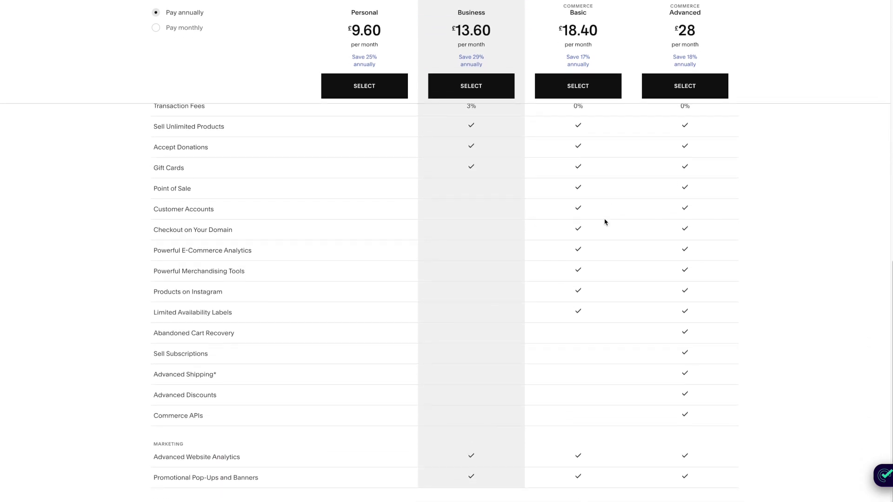
scroll(604, 222, up, 13)
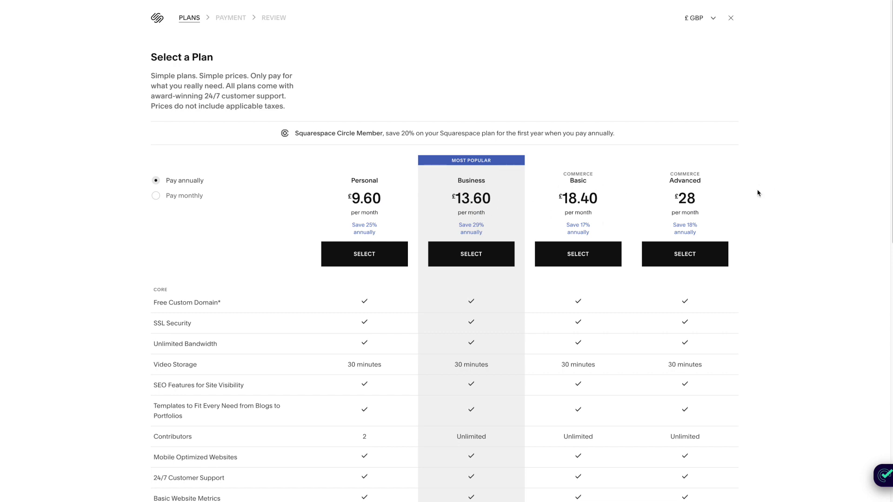
scroll(756, 194, down, 1)
scroll(757, 194, down, 2)
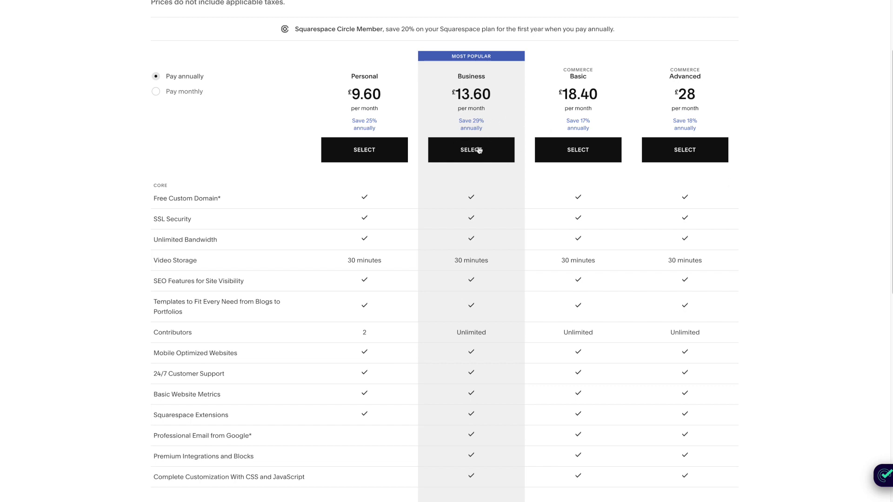
scroll(472, 152, up, 3)
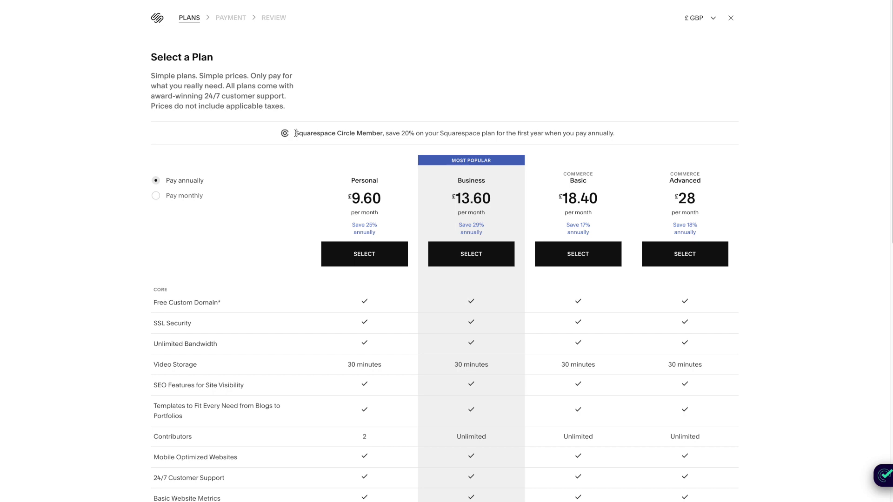
Highlight the Circle Member 20% discount note, then select the Business plan at £13.60/month annually
drag(296, 133, 622, 135)
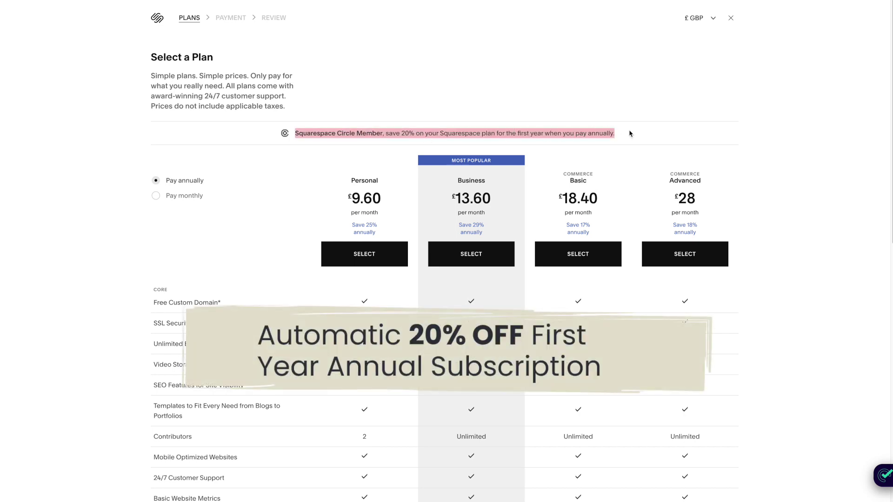
drag(611, 133, 284, 139)
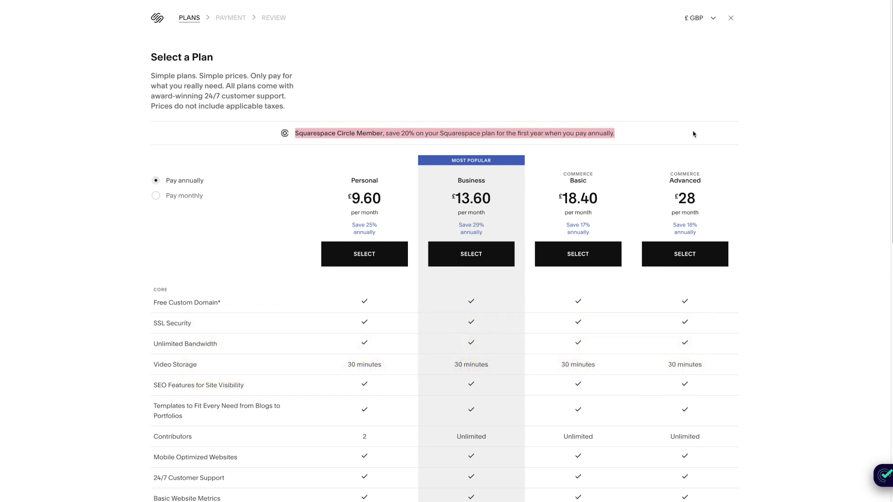
click(623, 134)
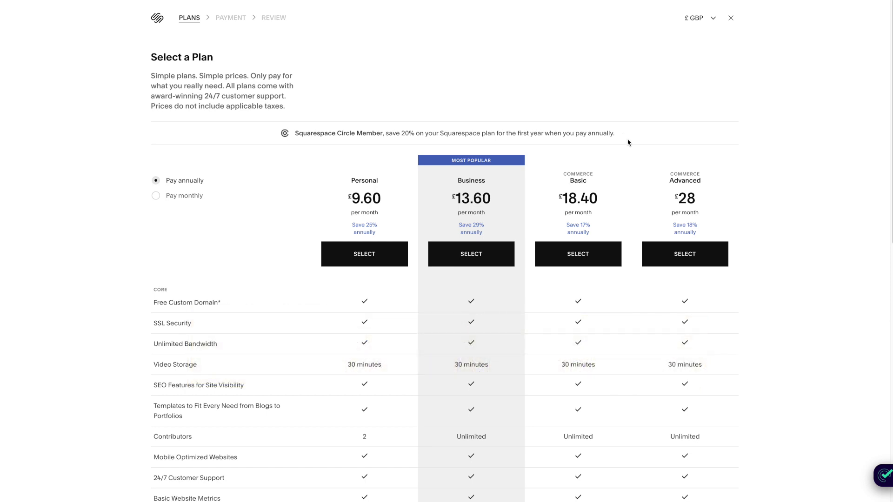
scroll(628, 142, down, 3)
click(488, 126)
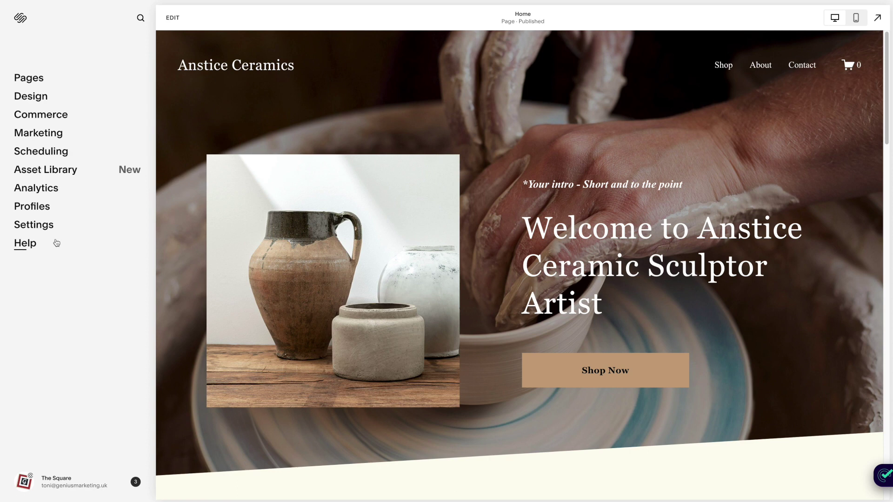
Go to Settings > Domains, which lists only the free built-in squarespace.com domain
click(31, 226)
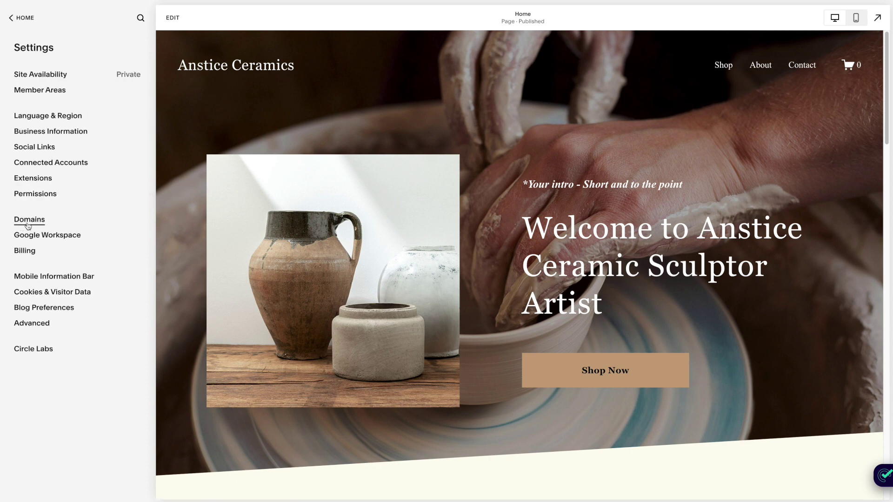
click(32, 222)
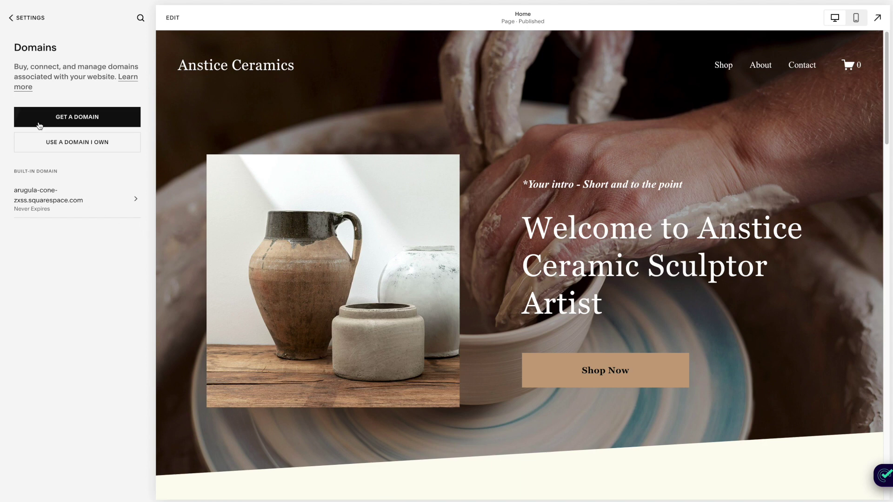
click(80, 119)
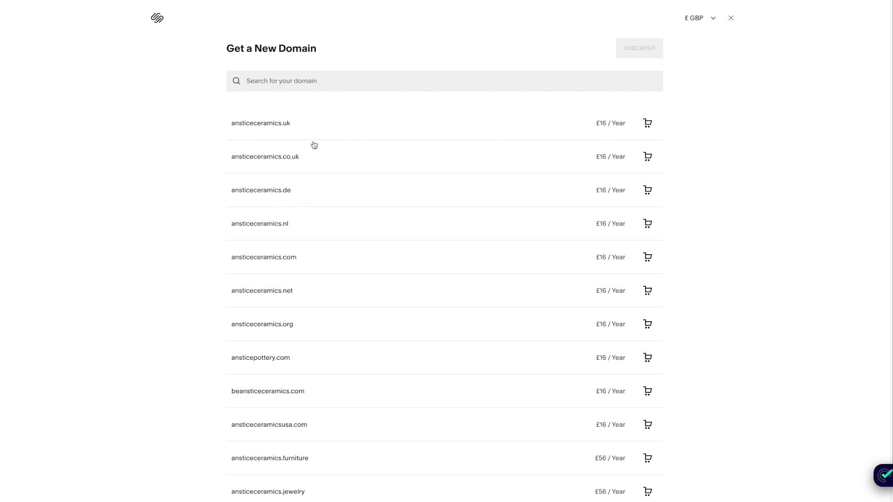
scroll(274, 297, down, 1)
scroll(266, 233, up, 1)
click(648, 157)
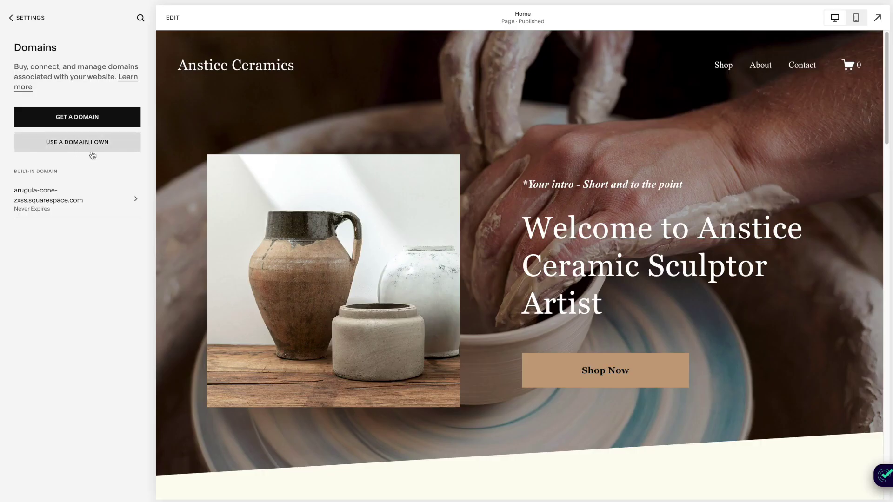
click(56, 146)
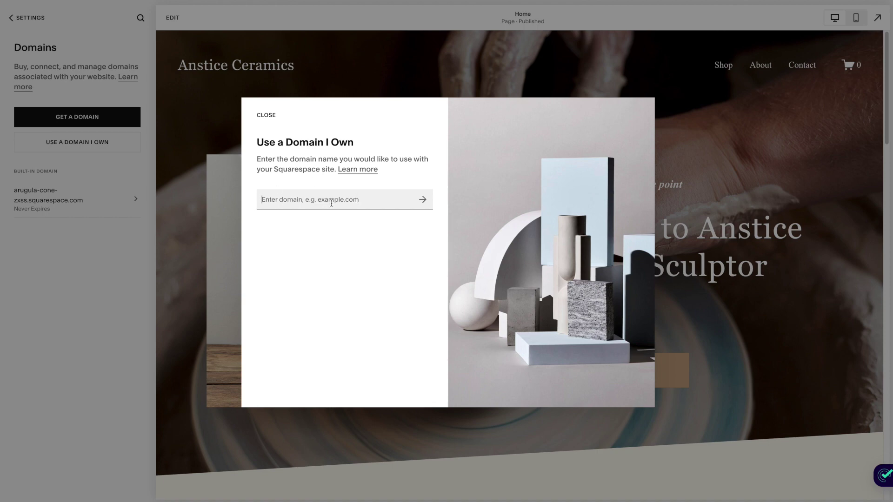
text(www.ansticeceramics.co.uk)
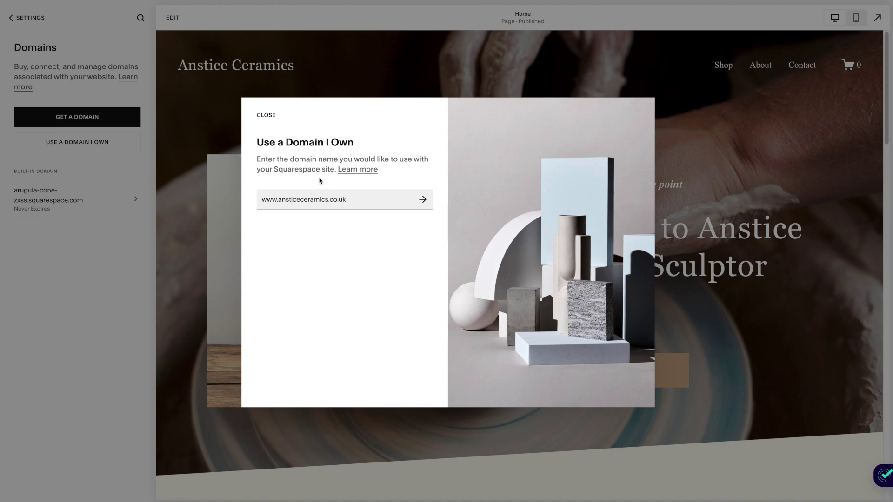
click(423, 199)
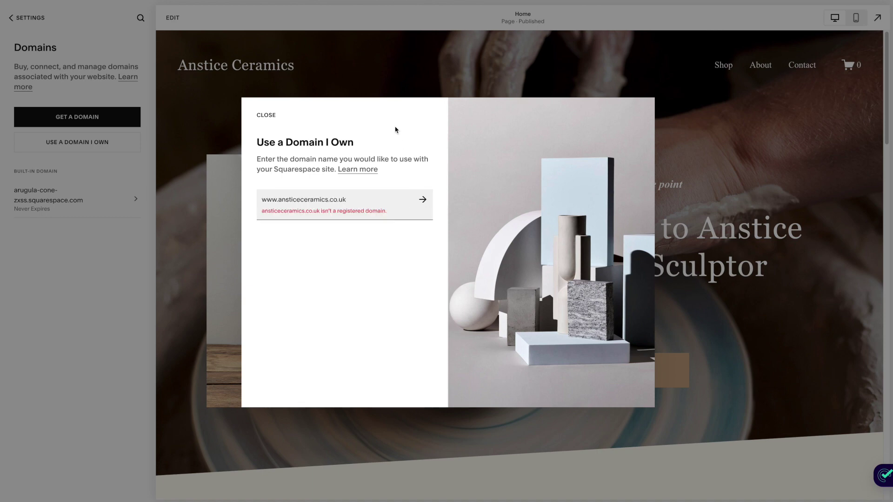
Review the DNS settings, highlighting the ownership instructions, Record not found status and verify.squarespace.com value
drag(353, 203, 257, 204)
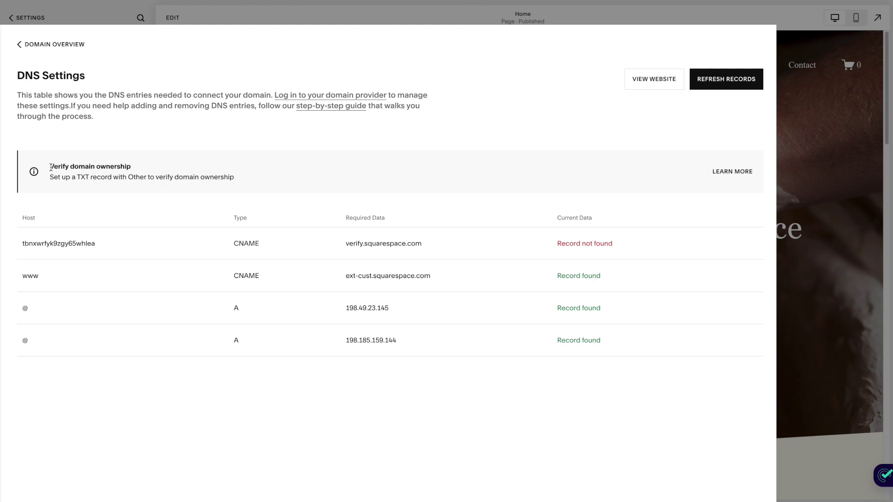
drag(51, 168, 266, 180)
click(319, 238)
drag(615, 245, 557, 245)
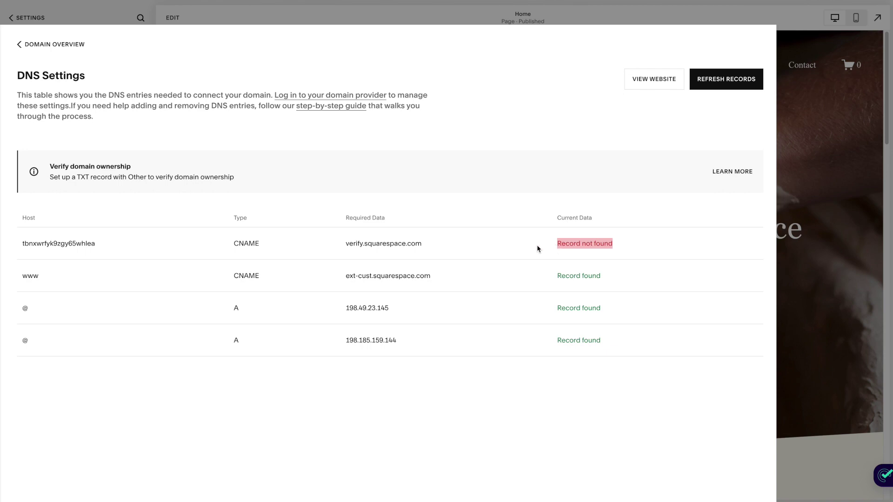
drag(432, 243, 337, 250)
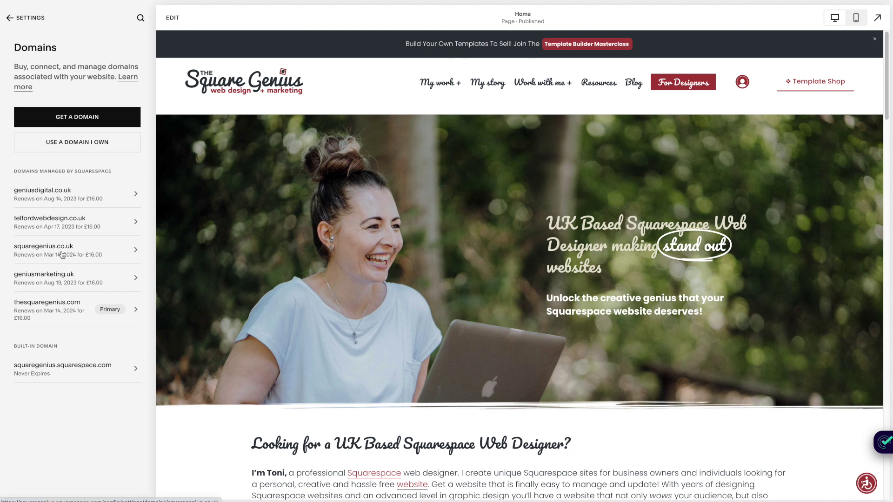
Open squaregenius.co.uk's Google Workspace email settings and begin adding a user (£2.68 incl. VAT)
click(45, 252)
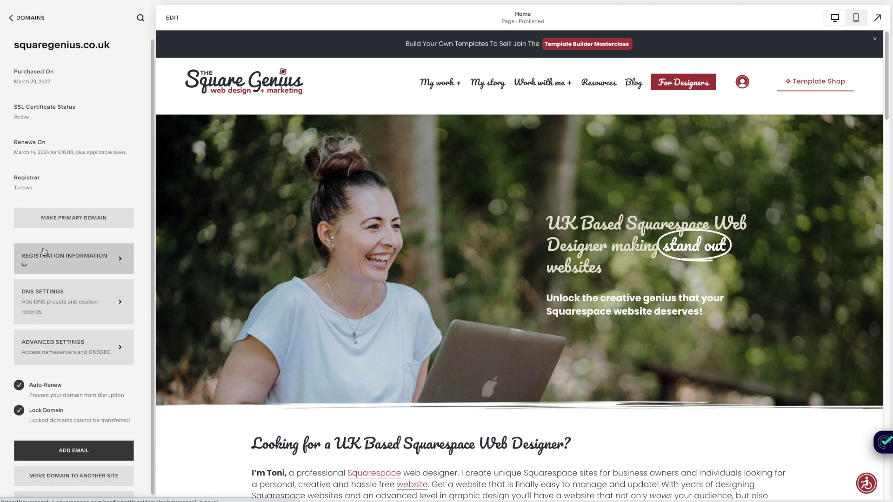
scroll(110, 321, down, 1)
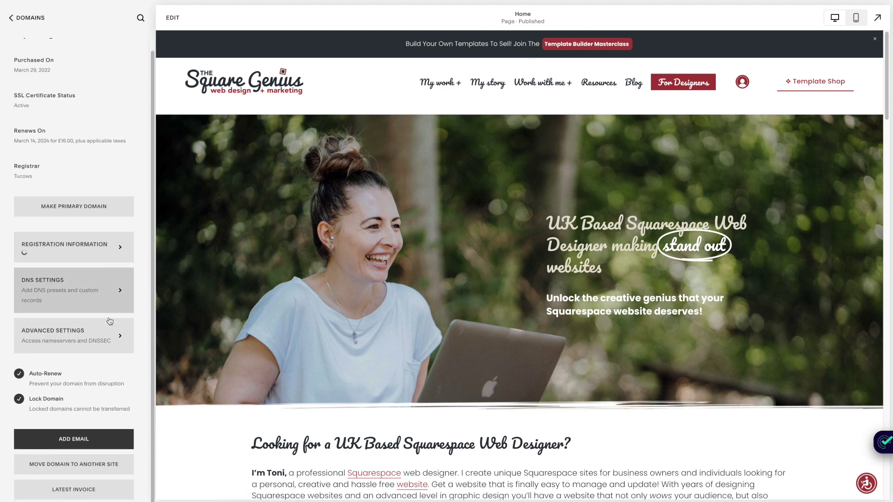
scroll(113, 363, down, 1)
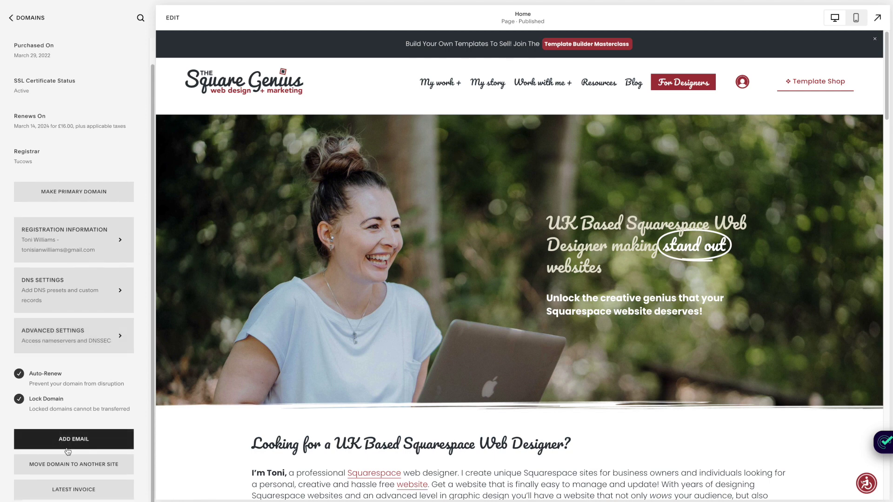
click(67, 440)
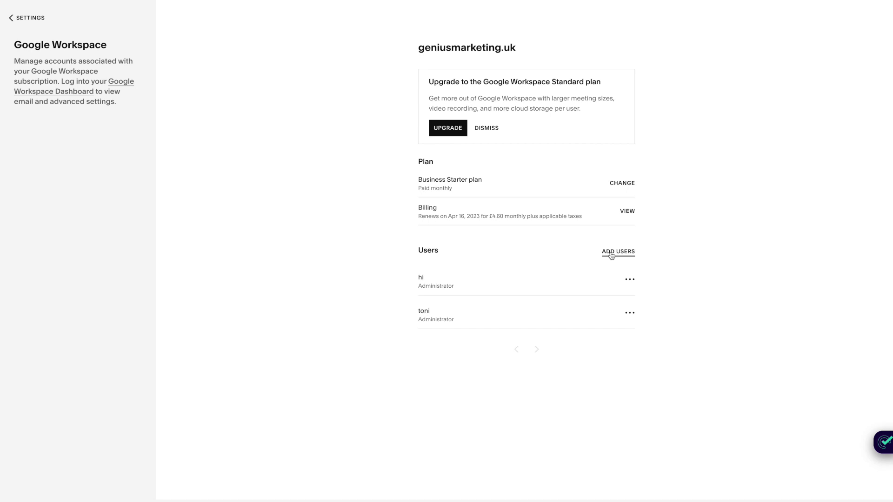
click(611, 255)
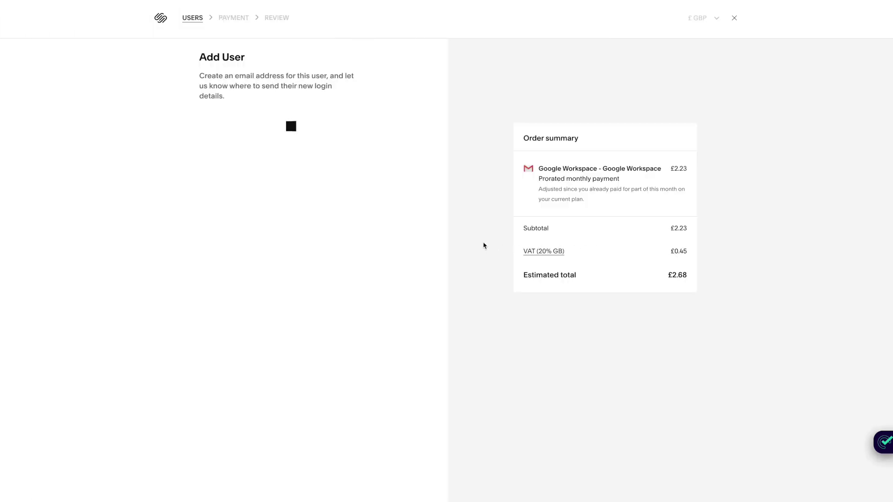
click(271, 146)
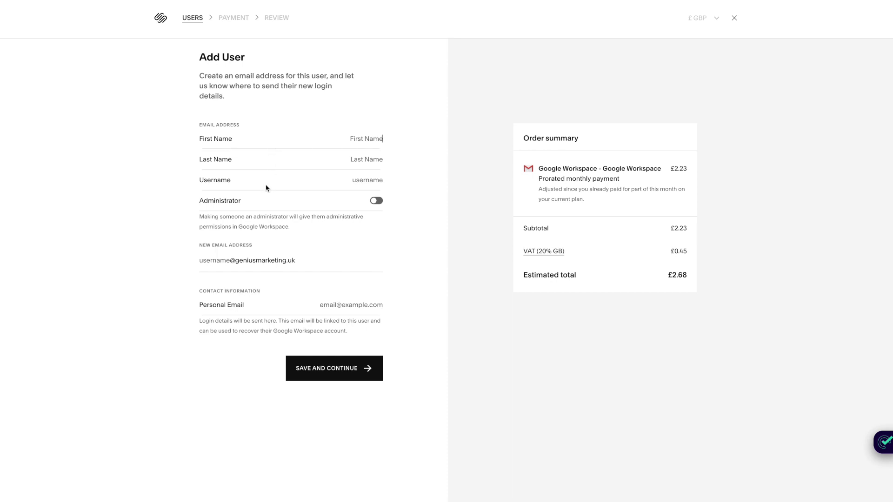
click(284, 180)
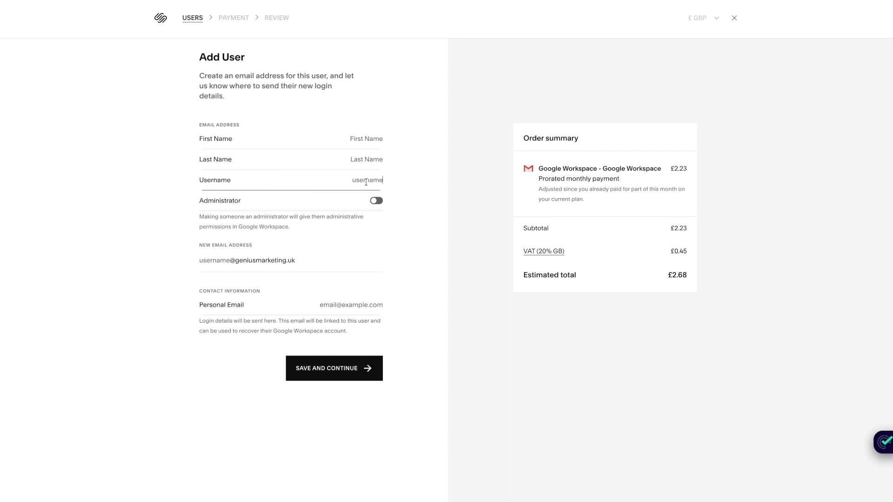
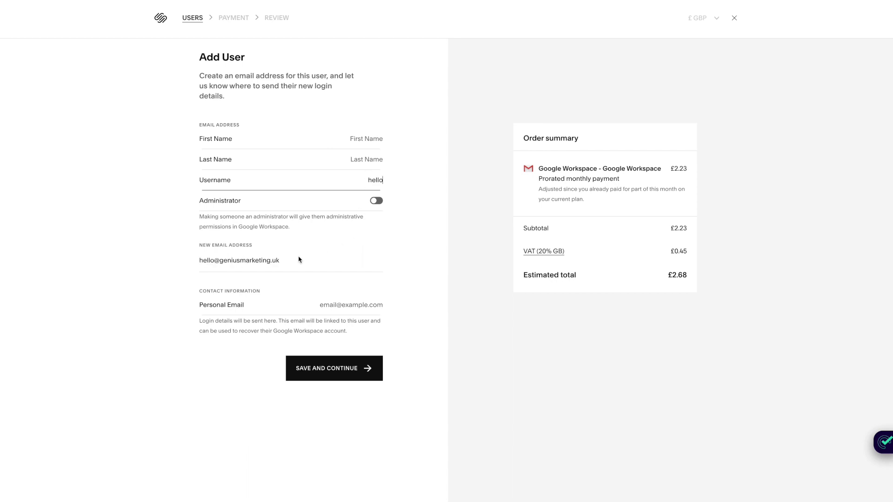
drag(285, 262, 200, 263)
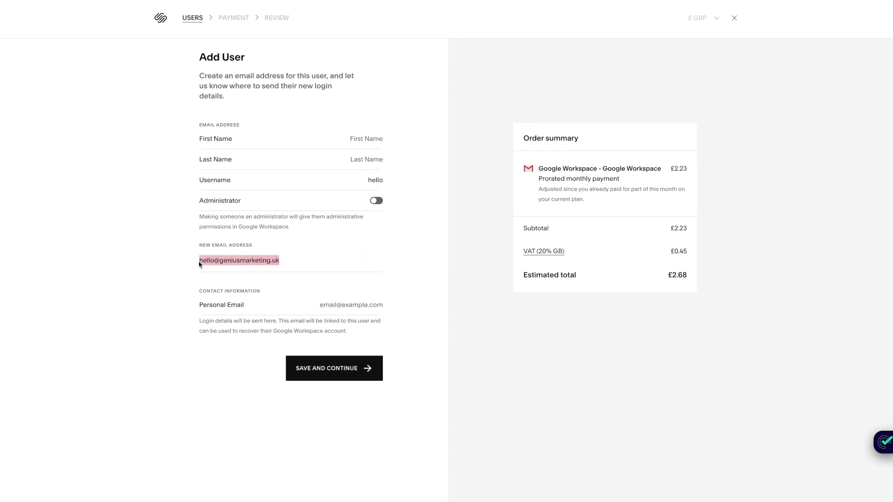
click(292, 263)
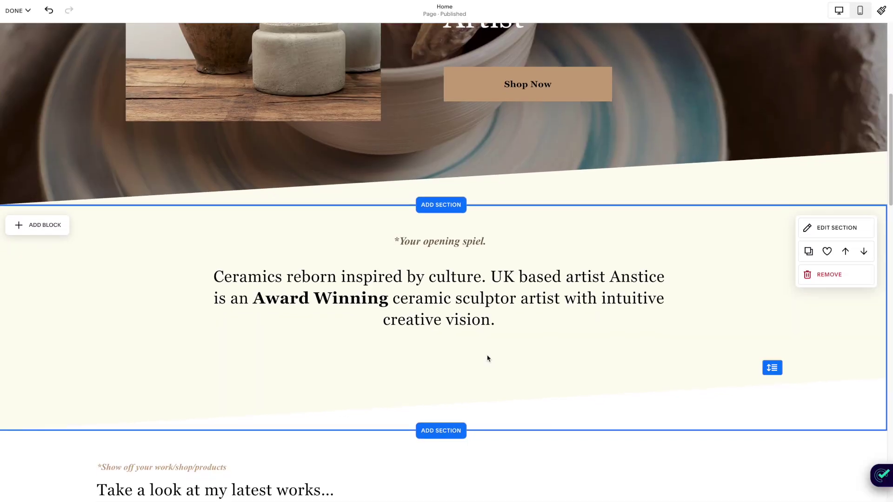
Scroll through the ceramics home page sections, then start entering the yourdomain.com sitemap address in Search Console
scroll(487, 358, down, 8)
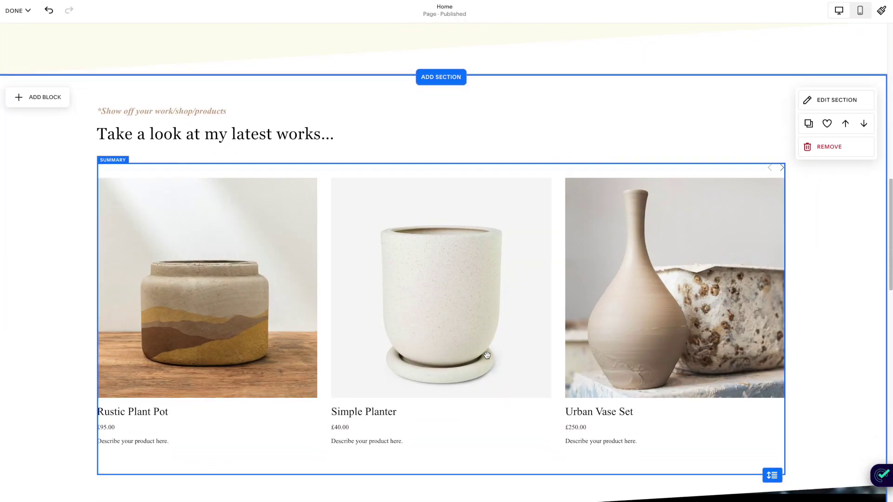
scroll(487, 355, down, 4)
scroll(486, 355, down, 3)
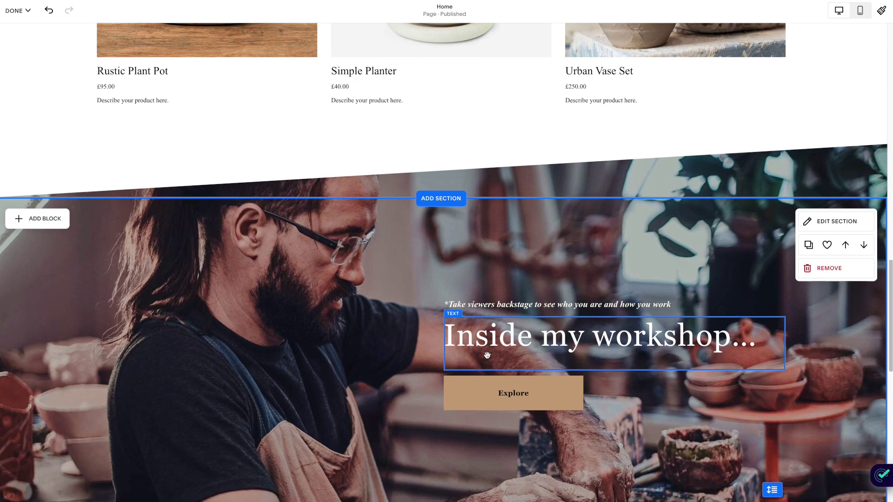
scroll(487, 355, down, 1)
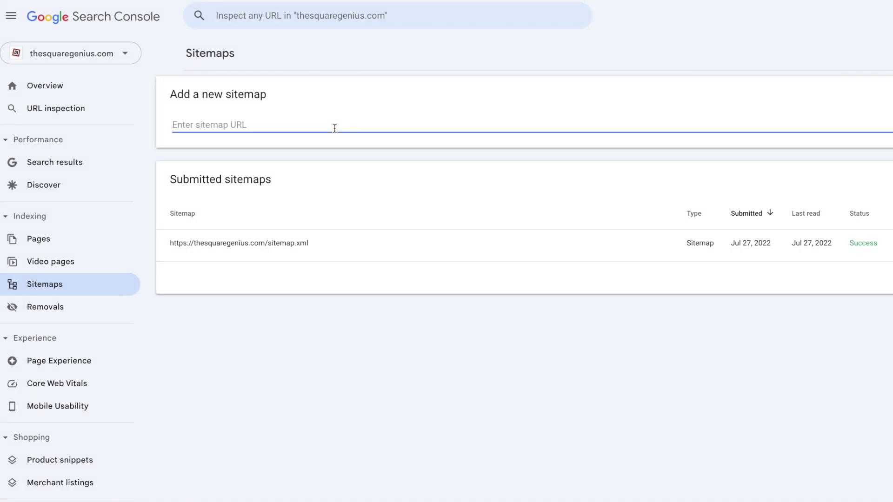
text(your)
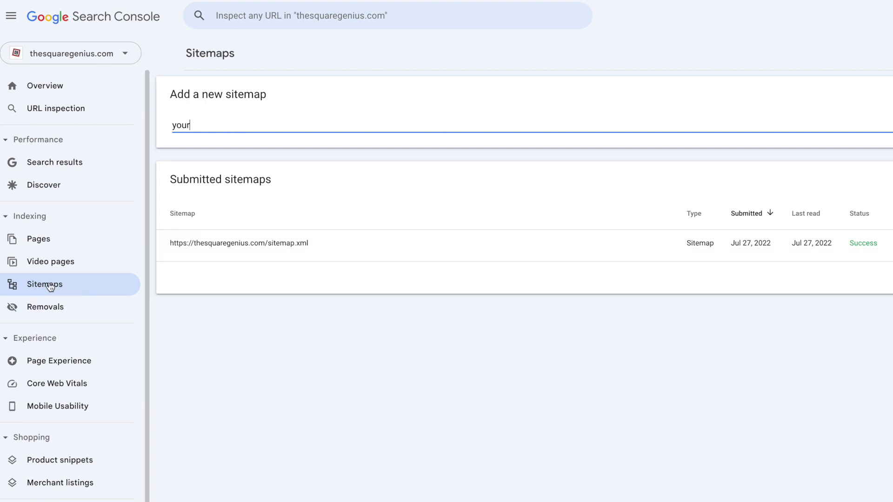
text(domain.com/)
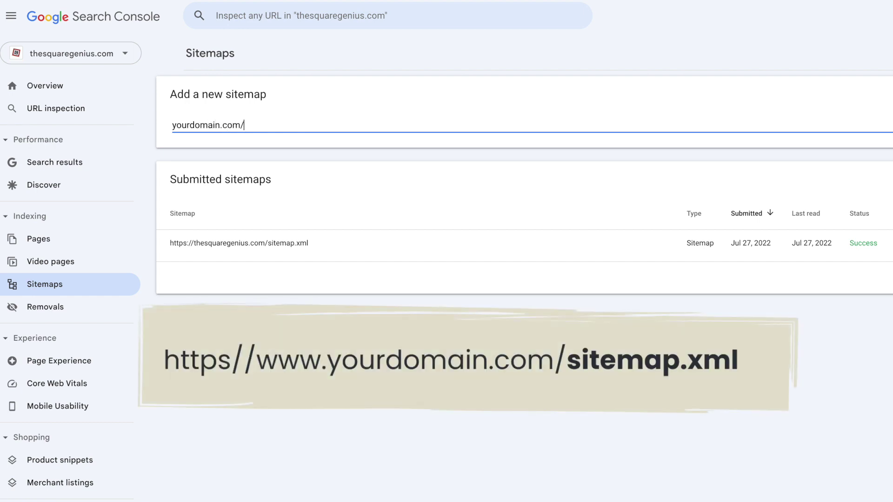
text(sitem)
text(ap.m)
text(xml)
Highlight the sitemap.xml ending of the yourdomain.com/sitemap.xml entry
drag(243, 125, 309, 128)
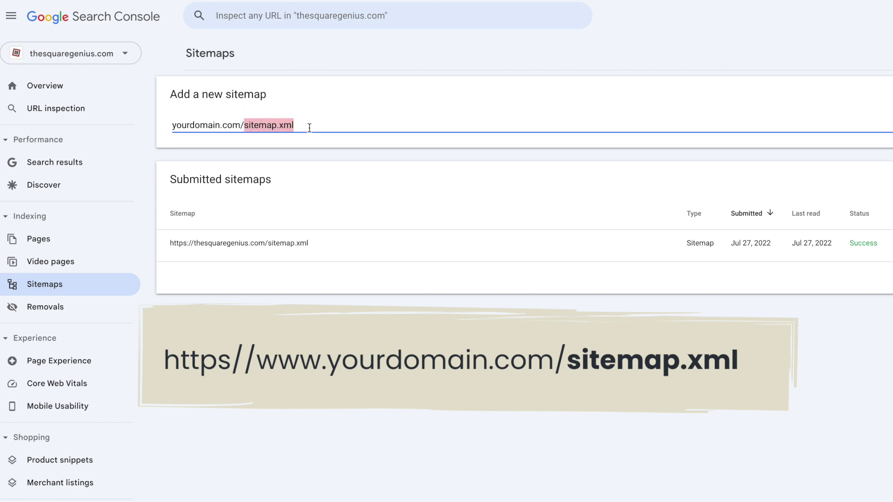